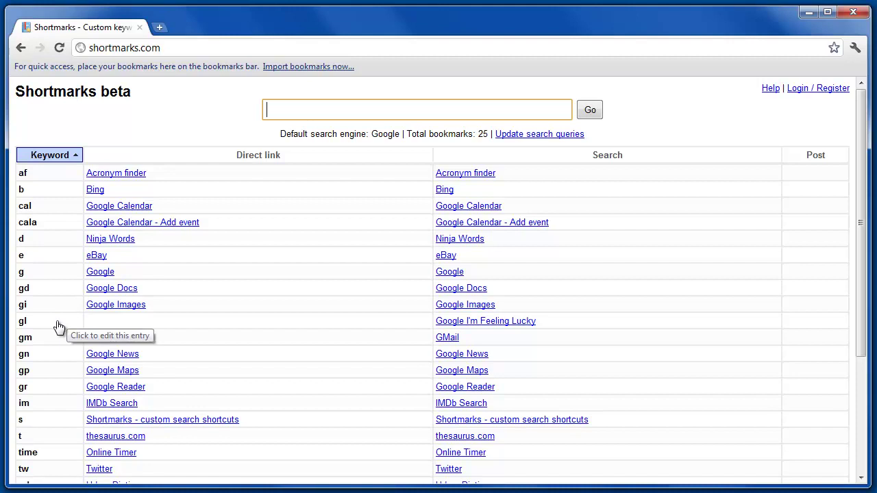
# Open Google with the Shortmarks keyword "g" and return to the Shortmarks page
pyautogui.hotkey('ctrl', 'l')
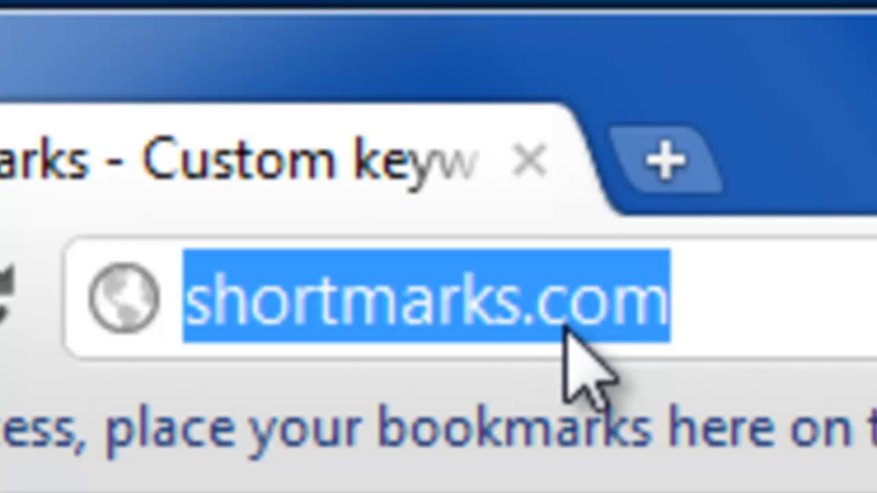
pyautogui.write('g')
pyautogui.press('Return')
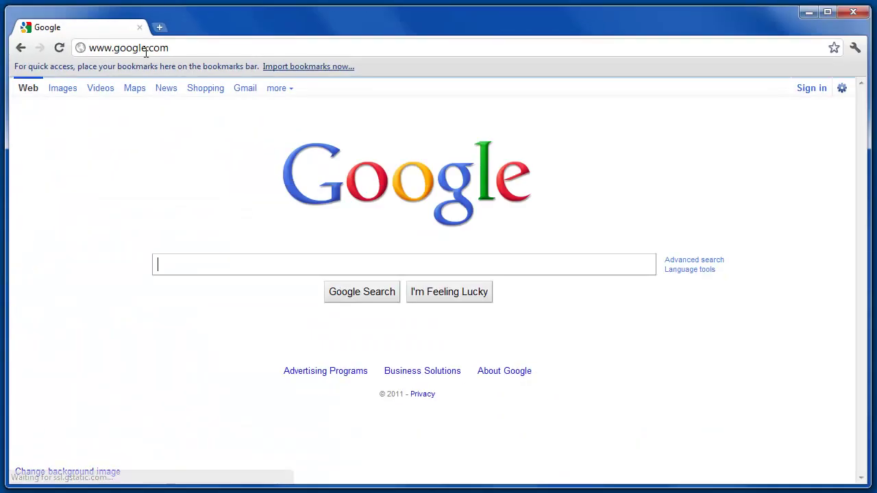
pyautogui.hotkey('alt', 'Left')
# Search Google for "search" using the keyword query "g search", and return to the Shortmarks page
pyautogui.click(150, 53)
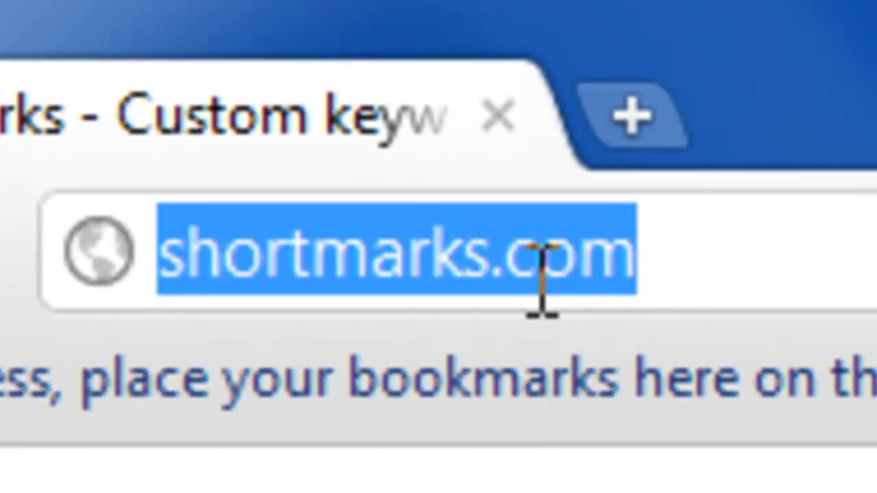
pyautogui.write('g s')
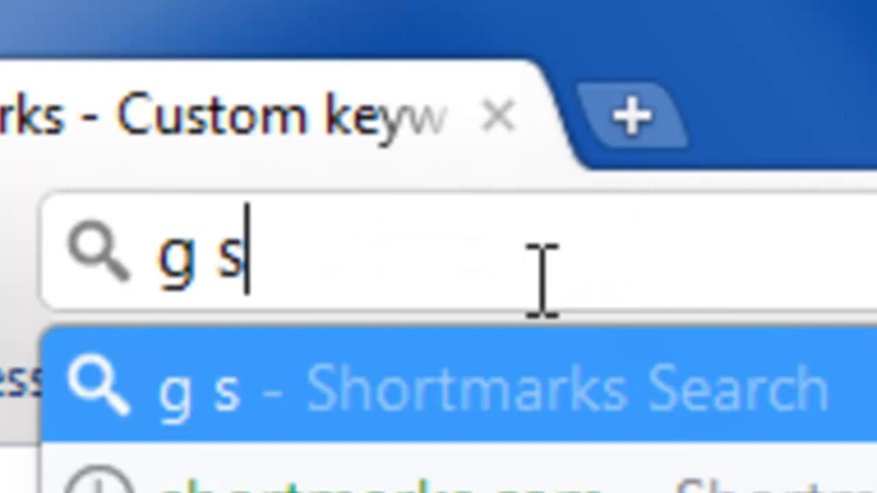
pyautogui.write('earch')
pyautogui.press('Return')
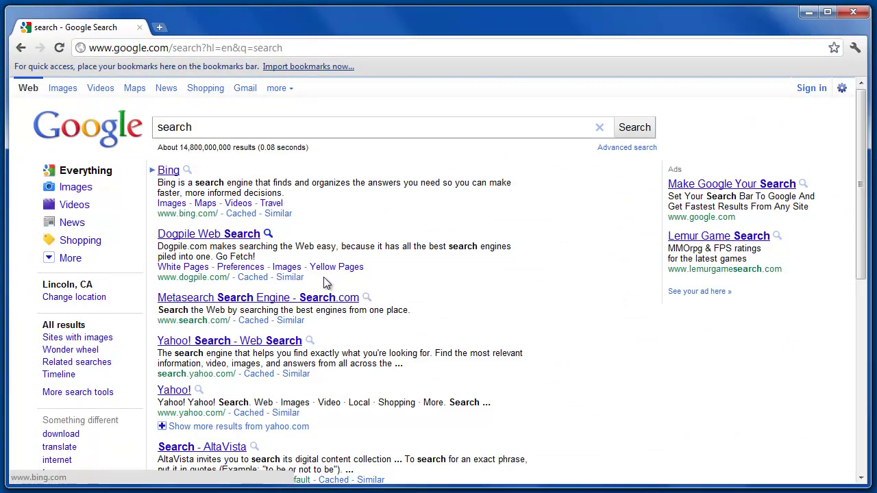
pyautogui.hotkey('alt', 'Left')
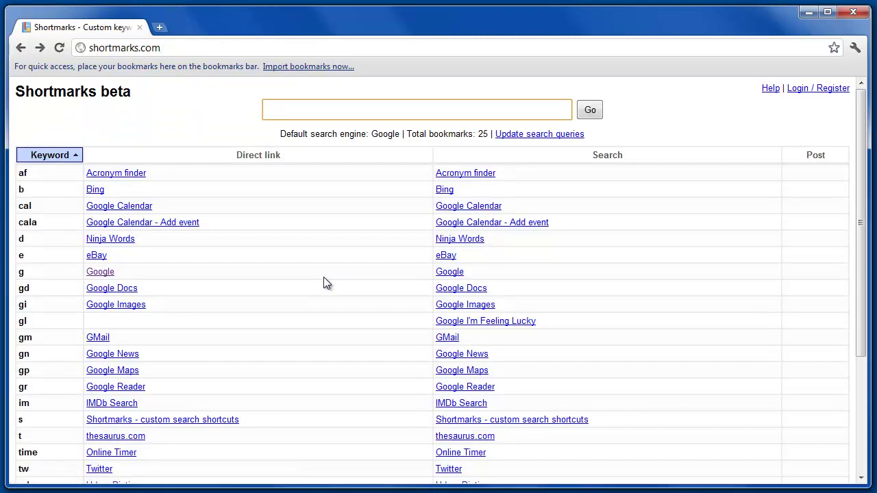
# Search for "castle" without a keyword using the default search engine, and return to the Shortmarks page
pyautogui.hotkey('ctrl', 'l')
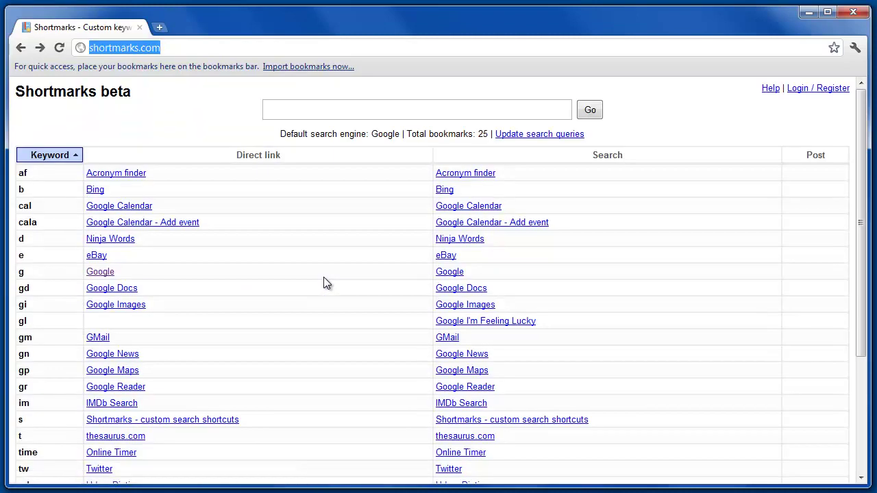
pyautogui.write('castle')
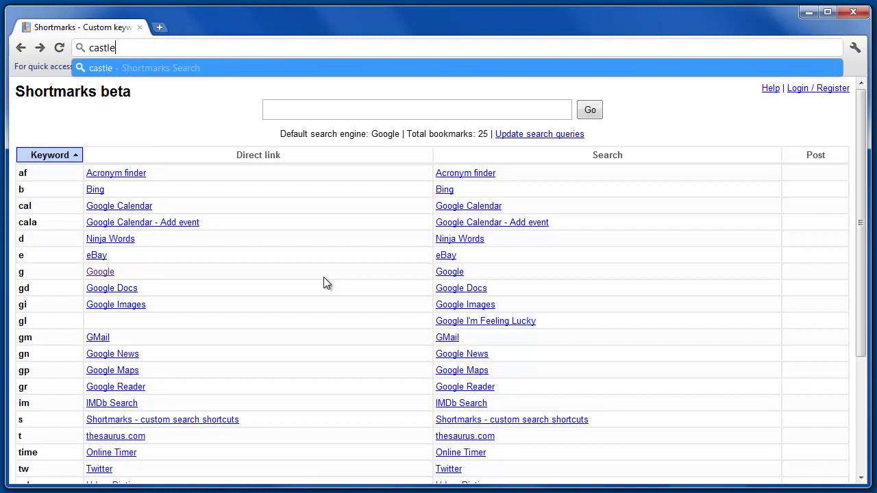
pyautogui.press('Return')
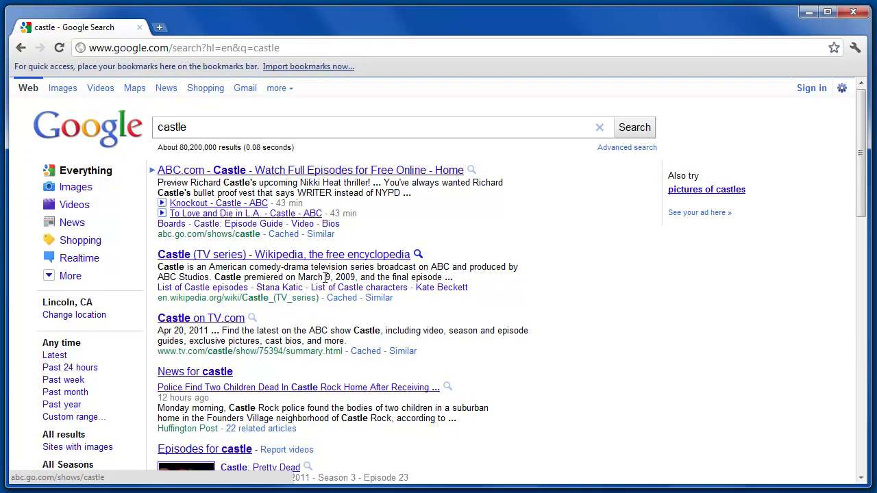
pyautogui.hotkey('alt', 'Left')
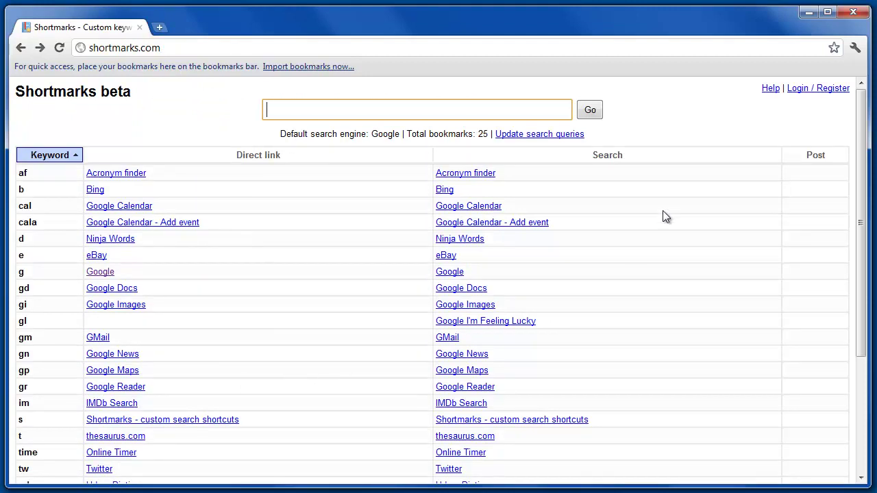
# Go to the Shortmarks login, open the bookmark editor and show the default search engine choices
pyautogui.click(818, 95)
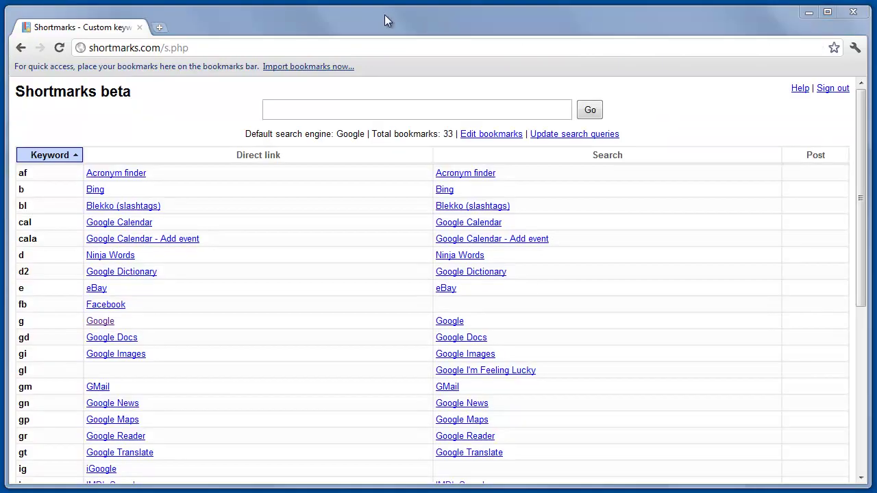
pyautogui.click(486, 134)
pyautogui.click(414, 141)
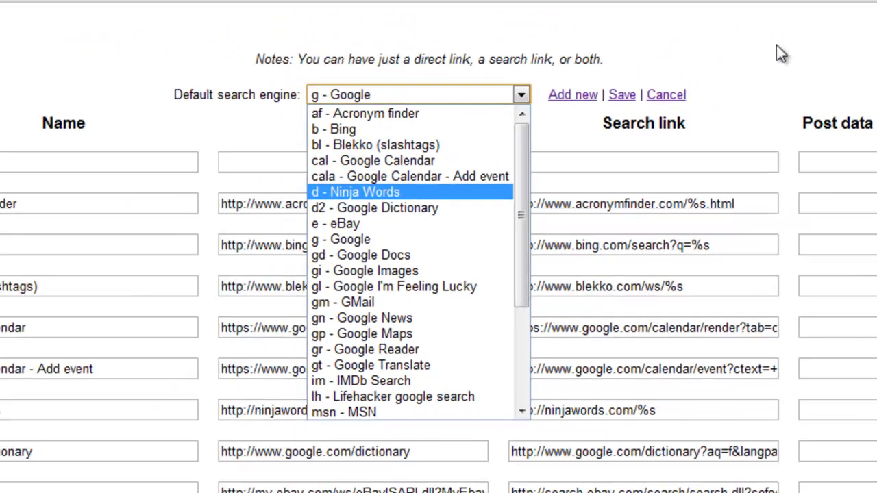
# Start a blank bookmark entry in the bookmark editor and cancel the editing
pyautogui.click(876, 1)
pyautogui.click(44, 187)
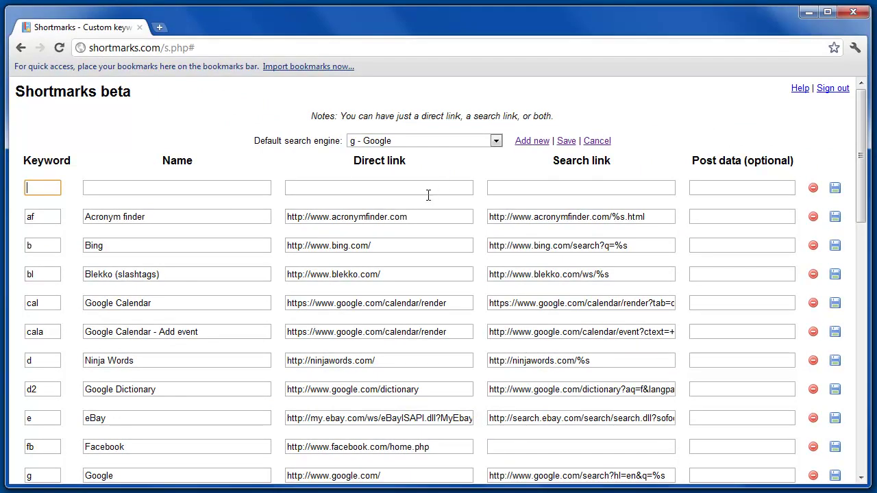
pyautogui.click(607, 142)
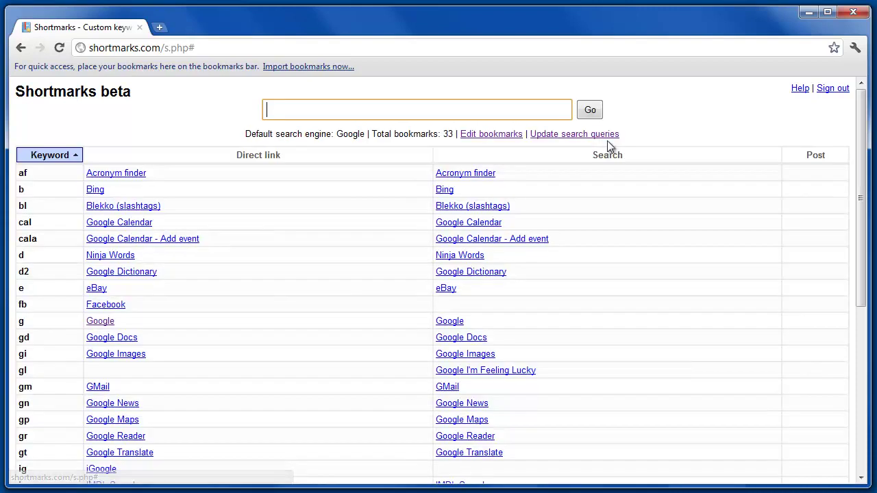
# Open the Shortmarks help page and add the "Add to Shortmarks" bookmarklet to the bookmarks bar
pyautogui.click(799, 89)
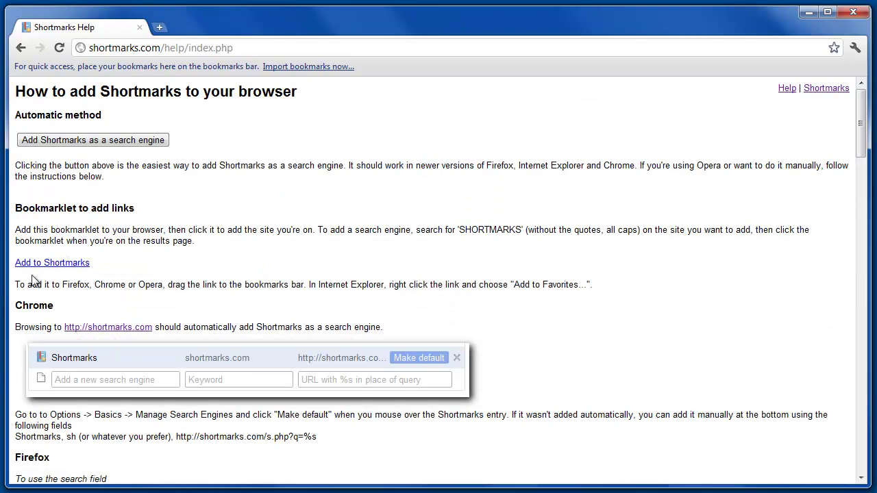
pyautogui.moveTo(31, 267); pyautogui.dragTo(34, 65)
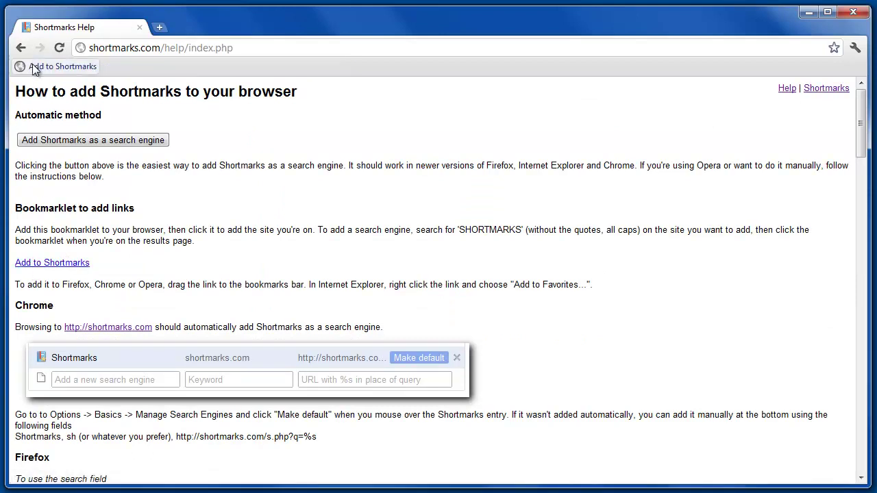
# Go to the CNN website by entering "cnn" as the address
pyautogui.hotkey('ctrl', 'l')
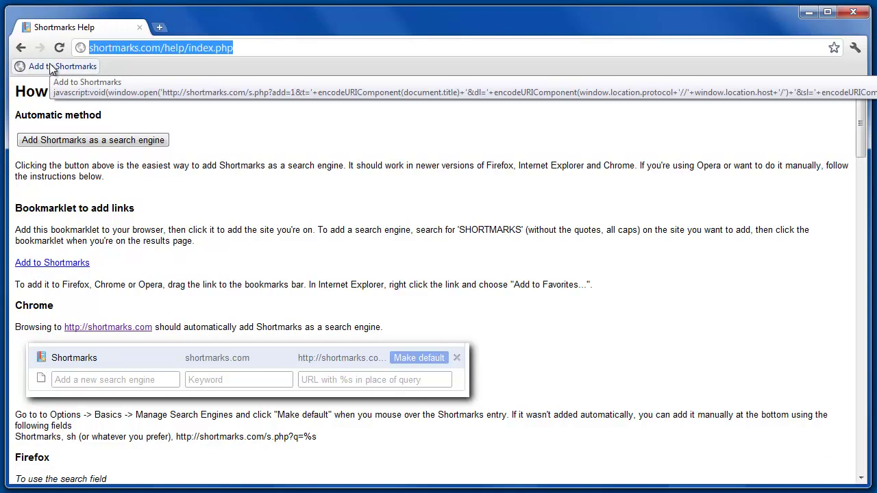
pyautogui.write('cnn')
pyautogui.press('Return')
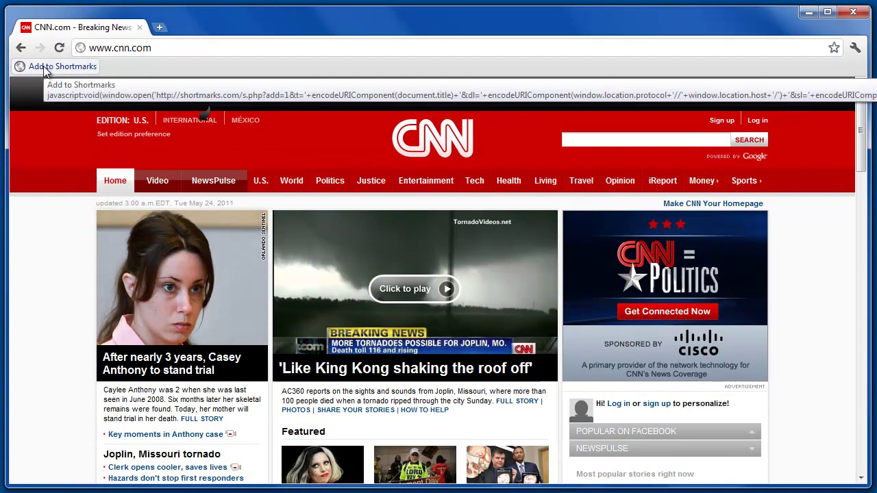
# Start adding the CNN home page to Shortmarks with the keyword "cnn", then cancel the entry and close its tab
pyautogui.click(44, 68)
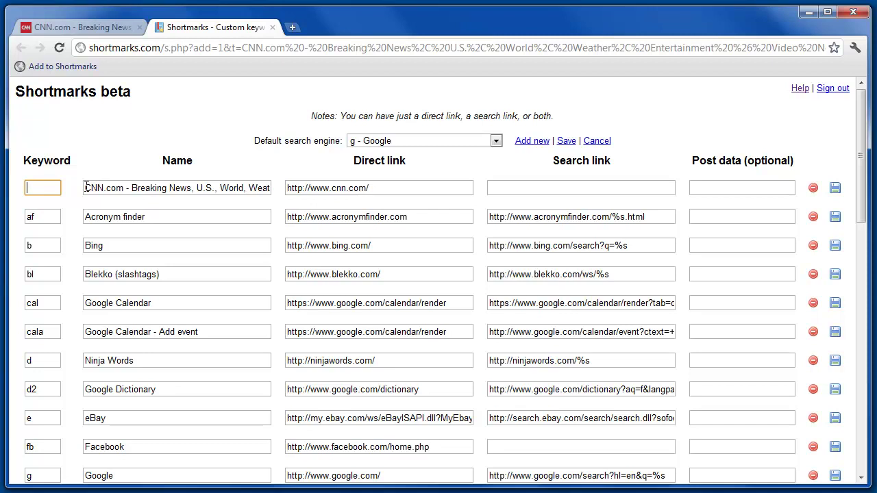
pyautogui.write('cnn')
pyautogui.click(596, 142)
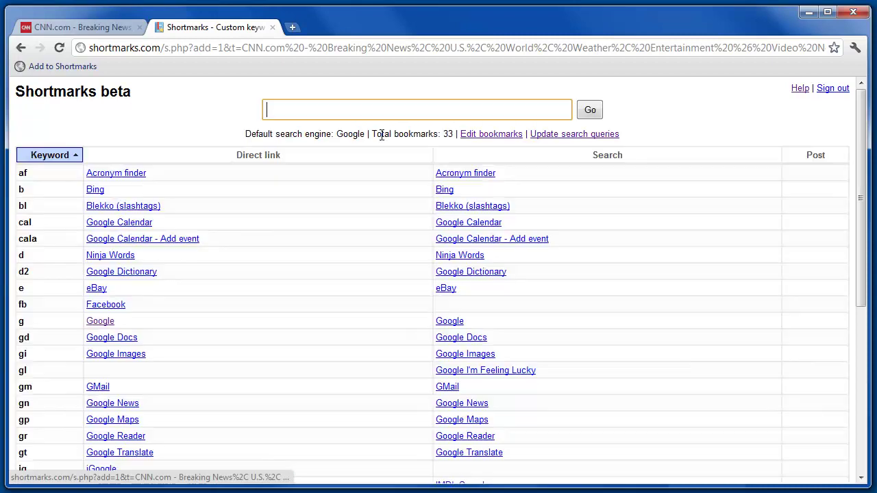
pyautogui.hotkey('ctrl', 'w')
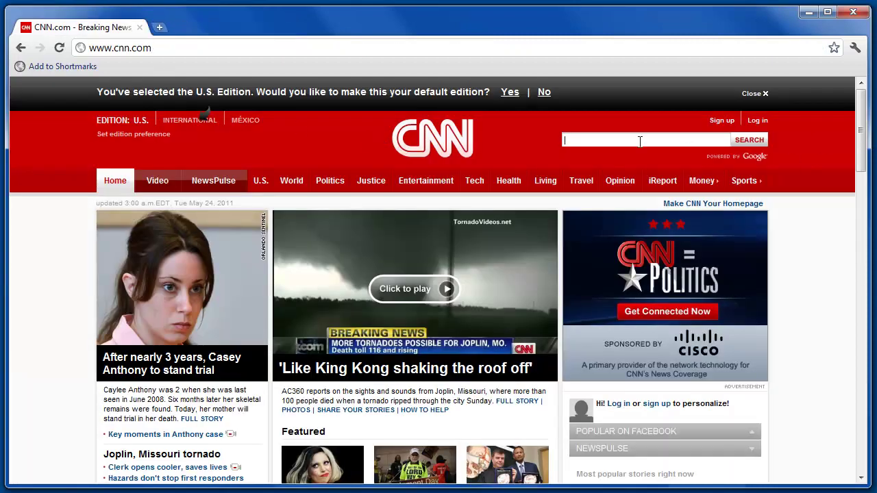
# Search the CNN site for "SHORTMARKS"
pyautogui.click(640, 141)
pyautogui.write('SHORTMARKS')
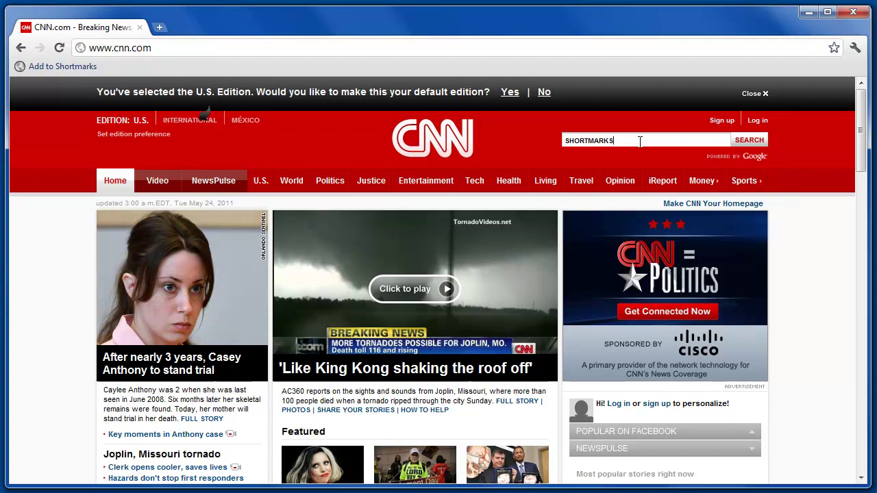
pyautogui.click(750, 143)
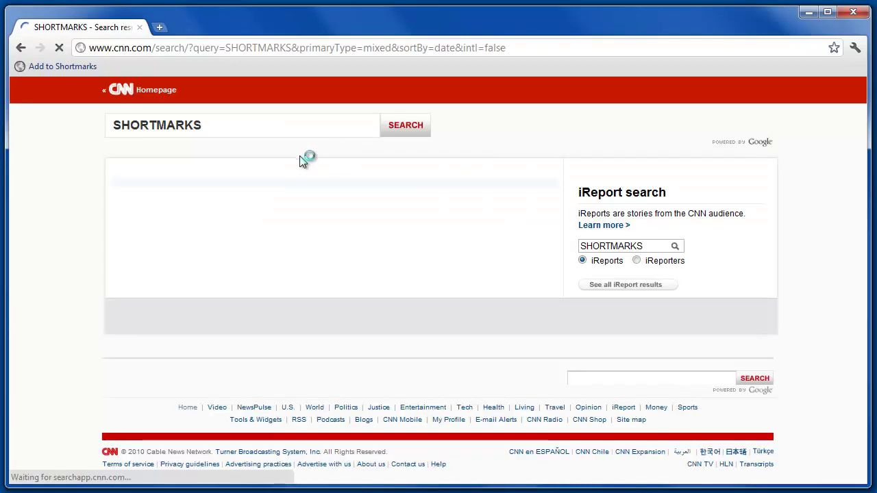
# Add the CNN search results page to Shortmarks with keyword "cnn" and name "CNN", and save the entry
pyautogui.click(59, 66)
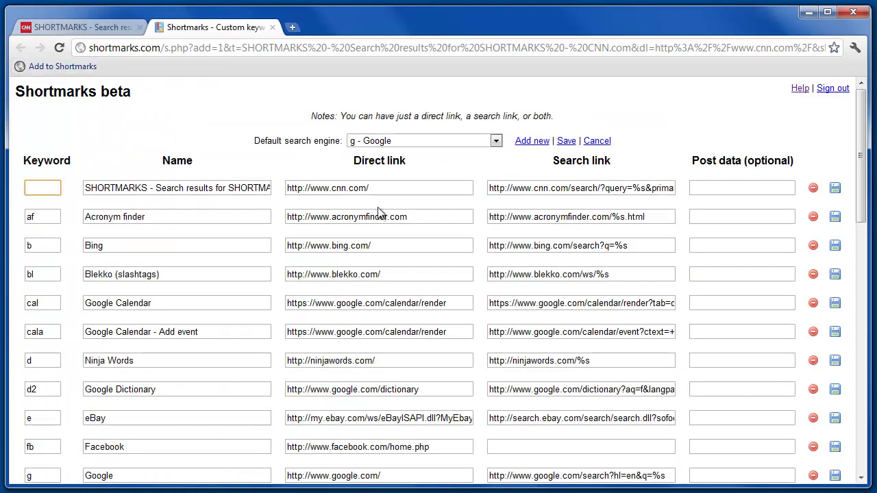
pyautogui.write('cnn')
pyautogui.click(168, 185)
pyautogui.press('End')
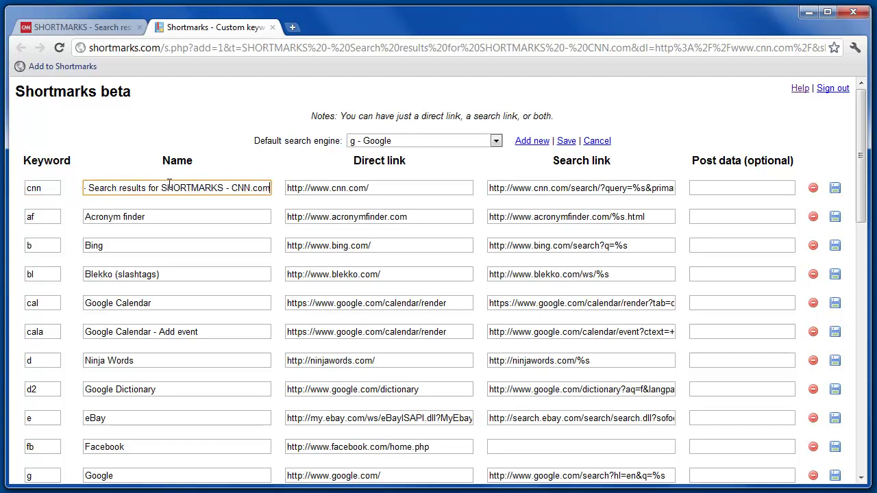
pyautogui.hotkey('shift', 'Home')
pyautogui.write('CNN')
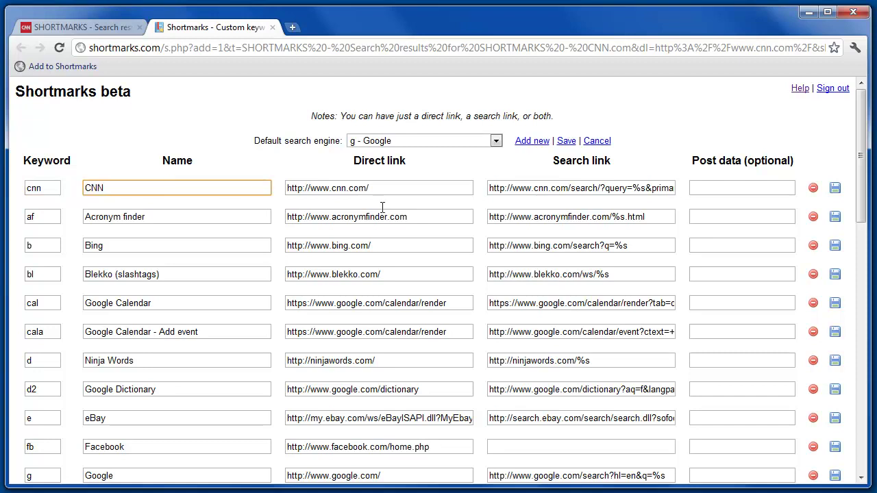
pyautogui.click(836, 192)
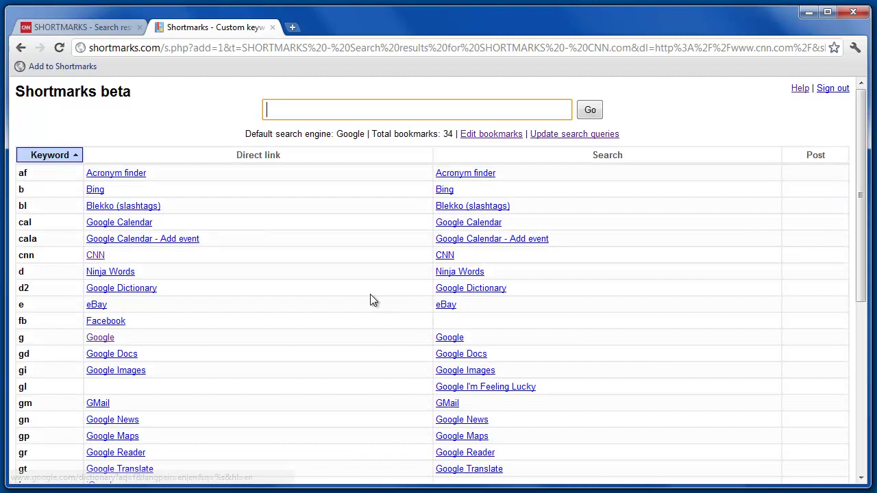
# Search CNN for "flood" using the keyword query "cnn flood", and close the results tab
pyautogui.hotkey('ctrl', 'l')
pyautogui.write('cnn ')
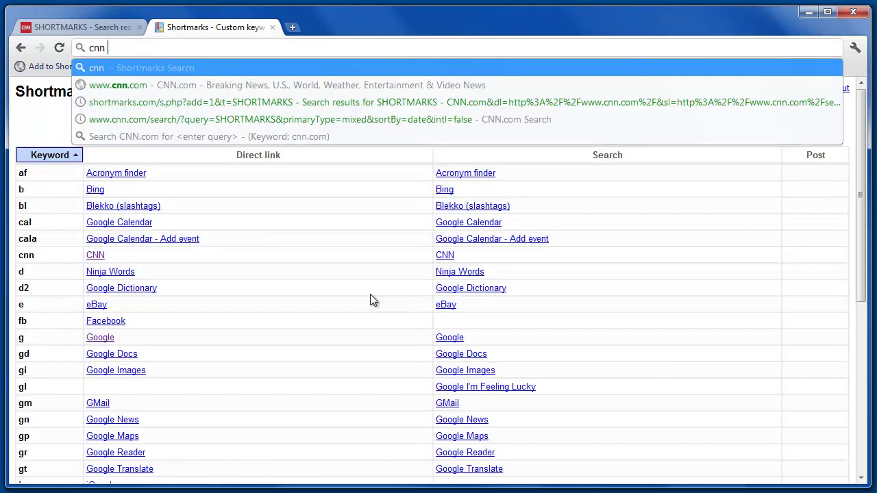
pyautogui.write('flood')
pyautogui.press('Return')
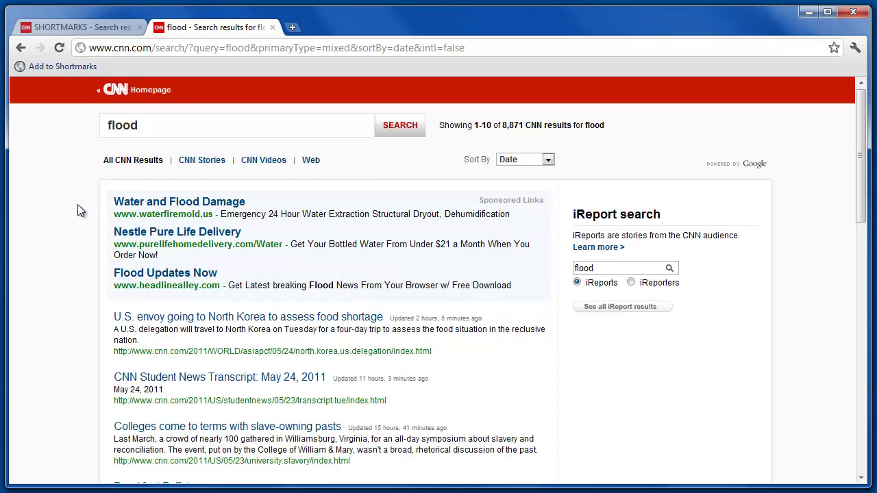
pyautogui.hotkey('ctrl', 'w')
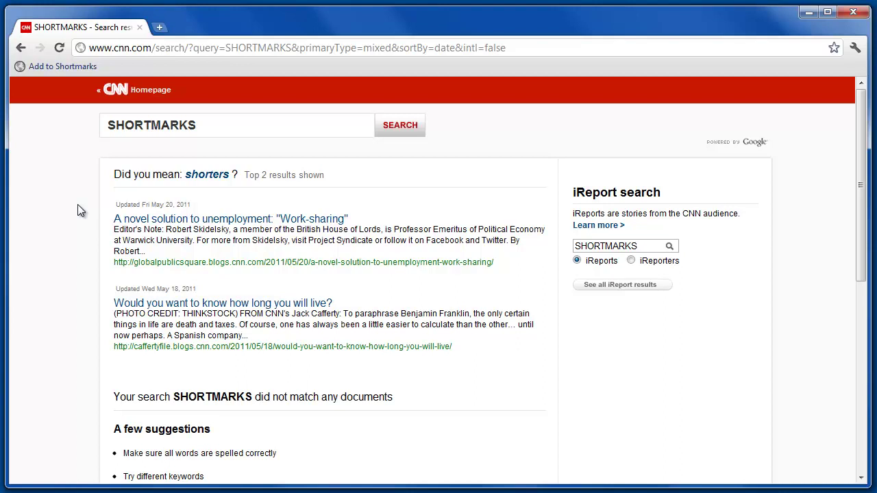
# Load shortmarks.com in the remaining tab
pyautogui.hotkey('ctrl', 'l')
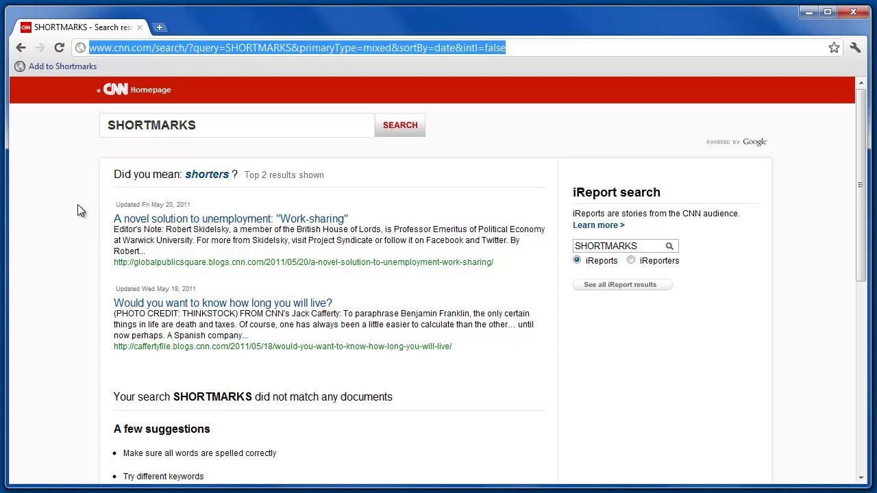
pyautogui.write('shortmarks.com')
pyautogui.press('Return')
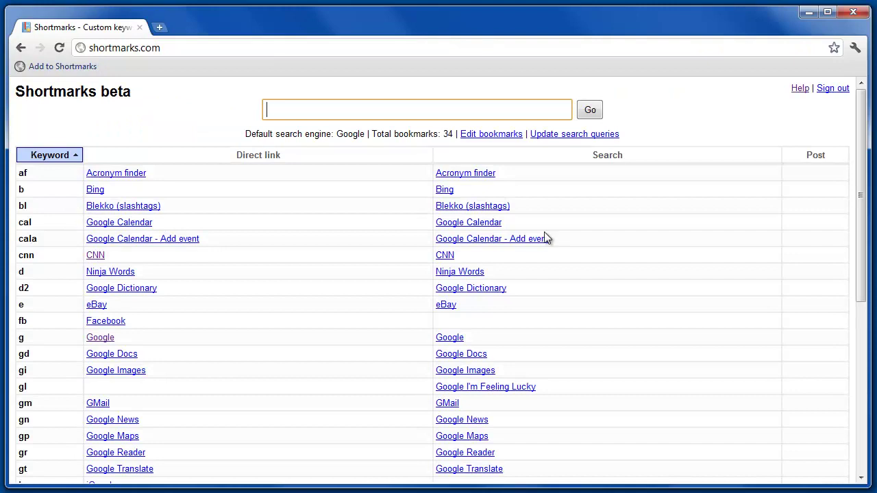
# Search for "castle" from the Shortmarks page, go back, and examine the bookmarks' search links for that term
pyautogui.write('castle')
pyautogui.press('Return')
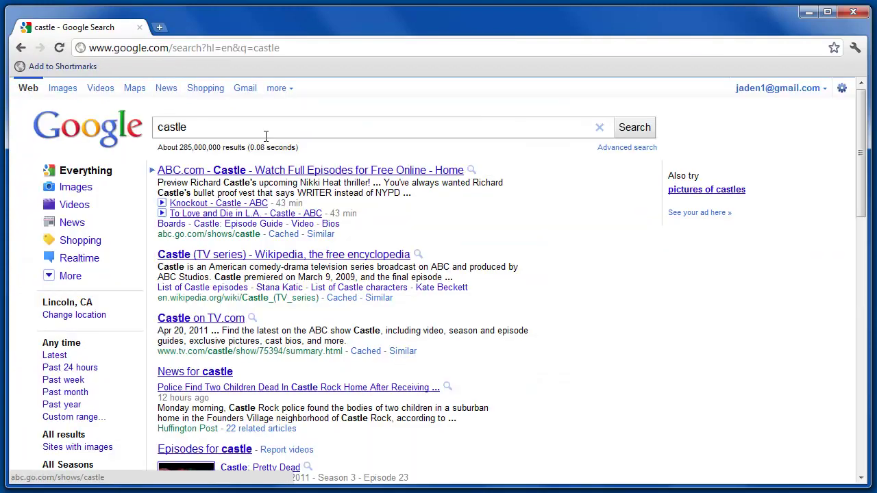
pyautogui.hotkey('alt', 'Left')
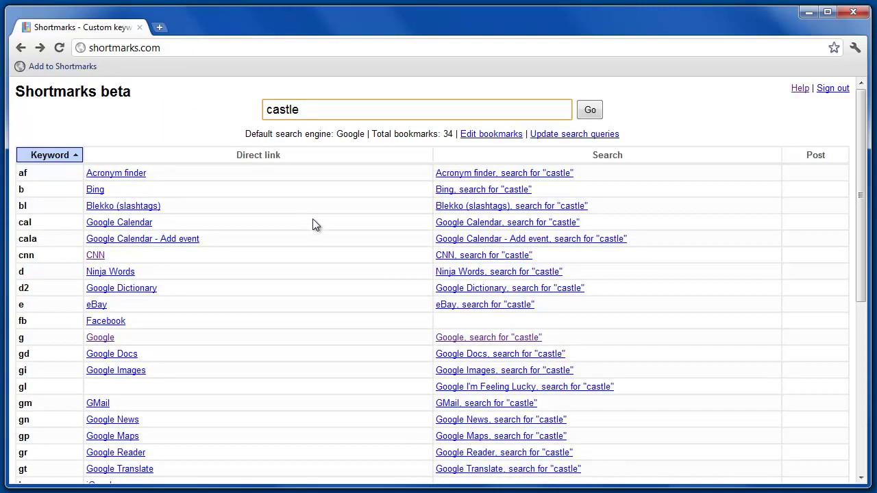
pyautogui.scroll(-2, 686, 351)
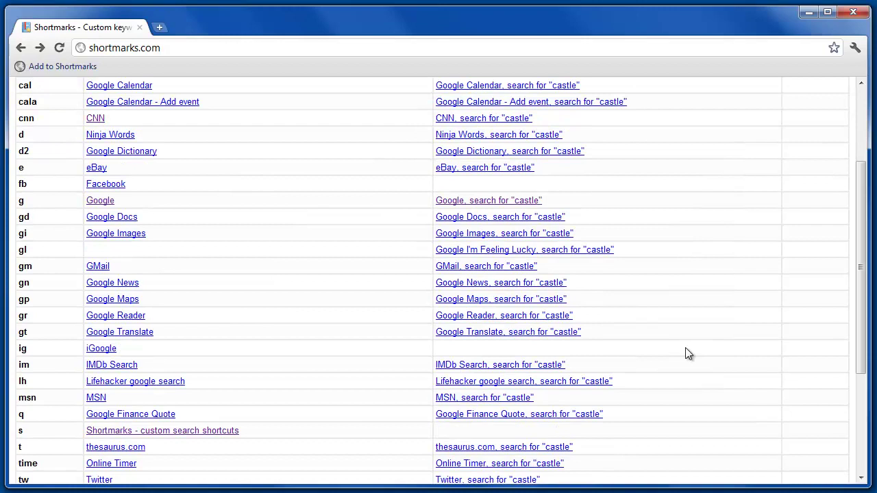
# Open the Shortmarks help page and use its automatic method to add Shortmarks as a search engine
pyautogui.moveTo(858, 298); pyautogui.dragTo(846, 184)
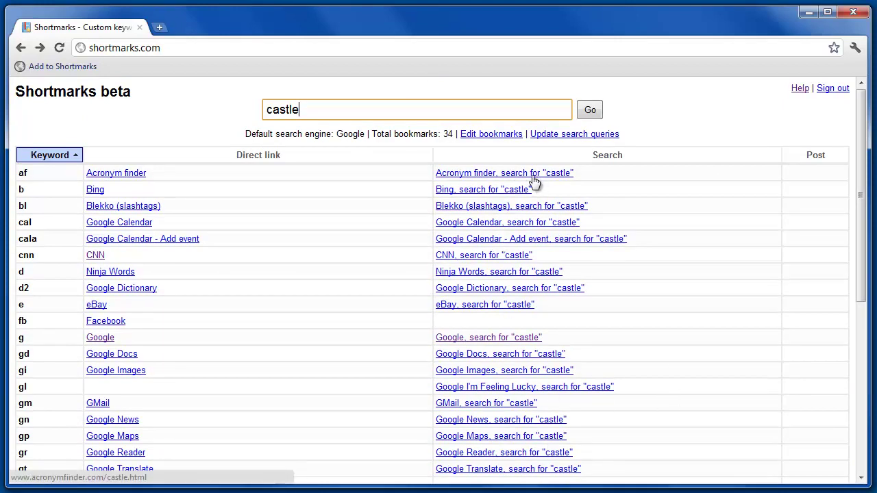
pyautogui.click(685, 168)
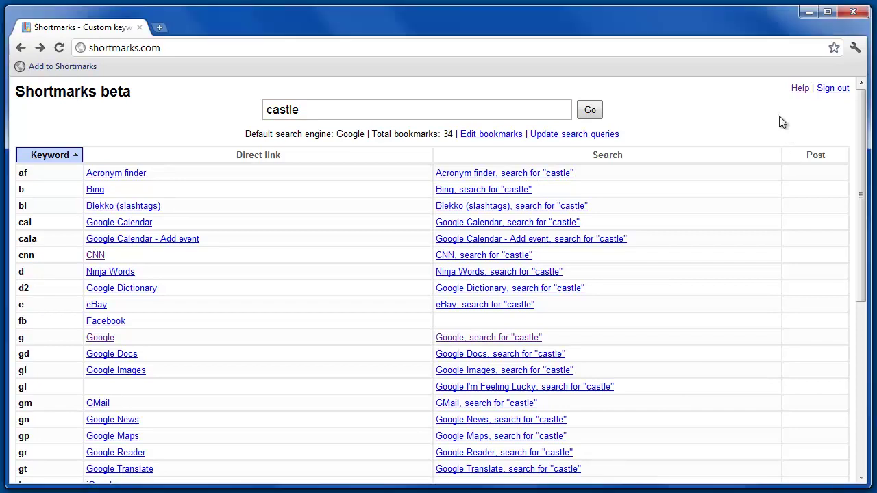
pyautogui.click(797, 92)
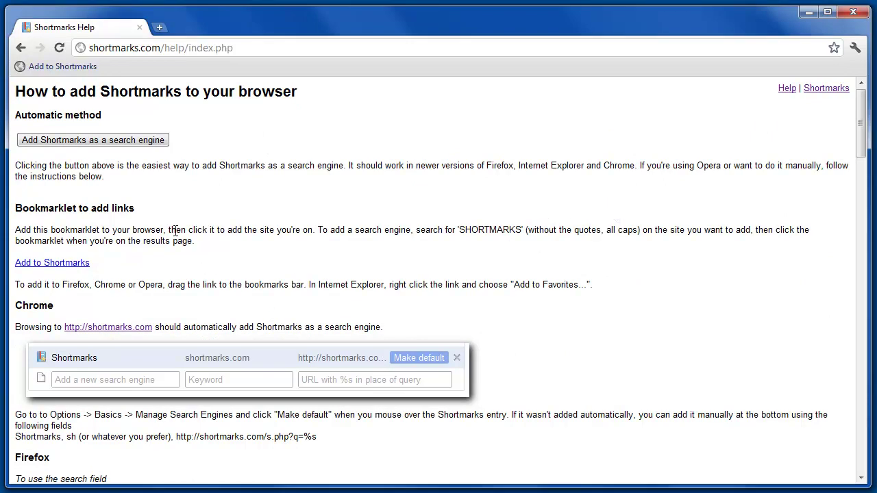
pyautogui.click(87, 142)
# Examine the Shortmarks entry and its query URL in the browser's search engine settings, and close the options tab
pyautogui.click(855, 49)
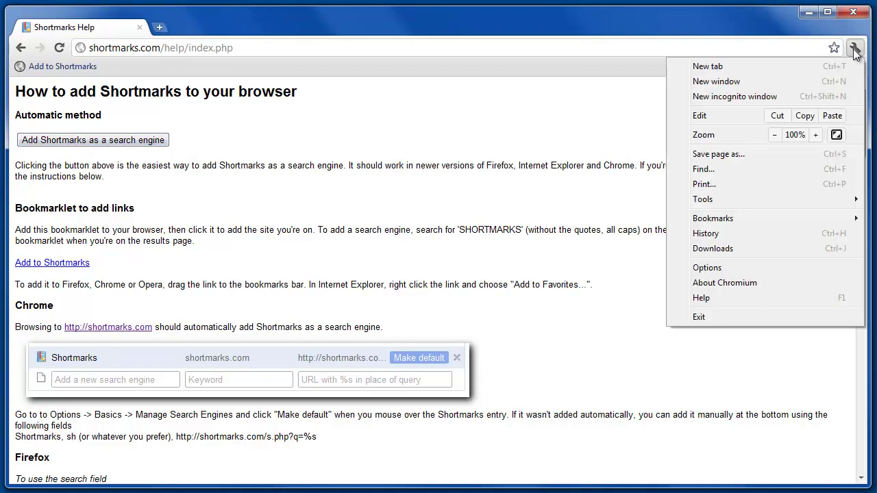
pyautogui.click(727, 266)
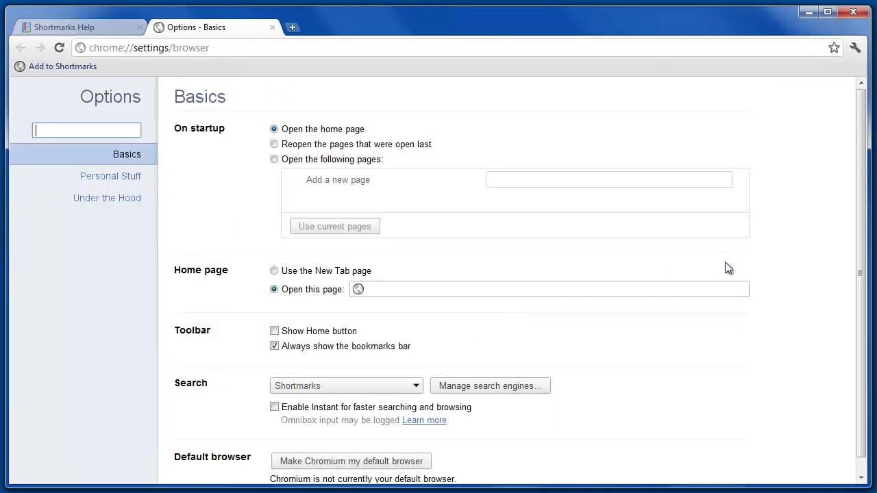
pyautogui.click(475, 388)
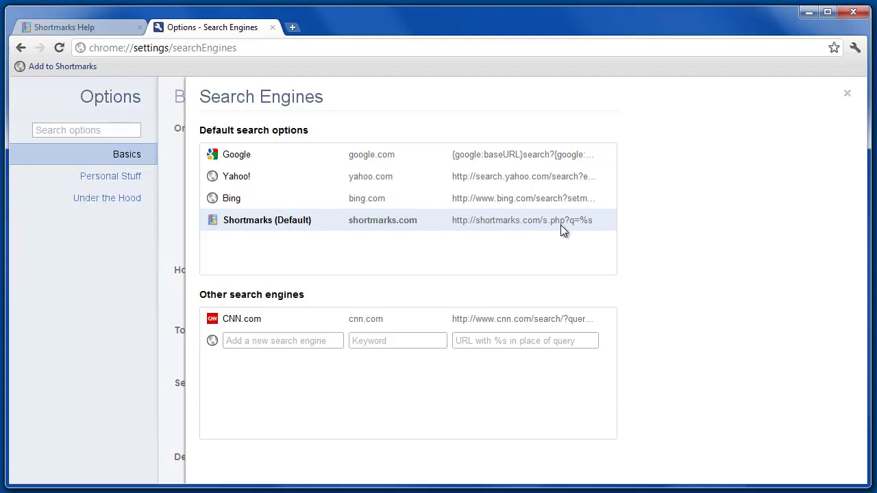
pyautogui.moveTo(548, 320)
pyautogui.click(273, 28)
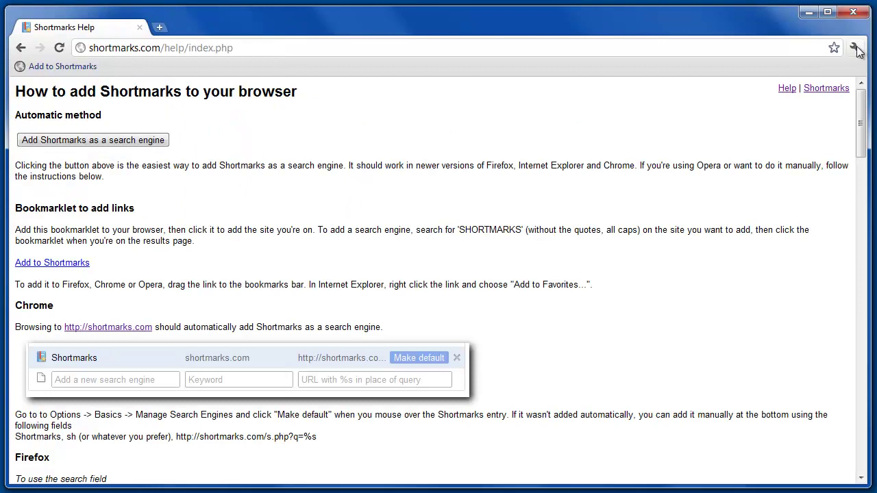
# Examine the help page's instructions for adding Shortmarks to Chrome, Firefox and Internet Explorer
pyautogui.scroll(-3, 496, 248)
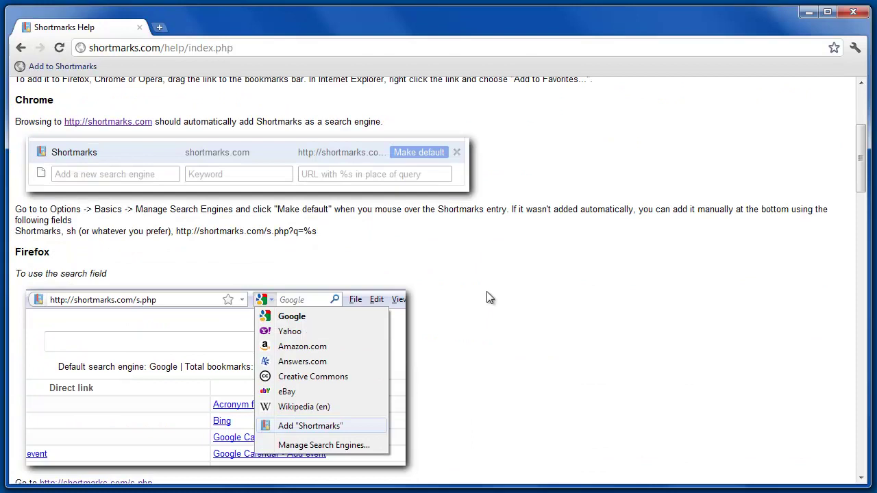
pyautogui.scroll(-5, 266, 346)
pyautogui.scroll(-5, 264, 341)
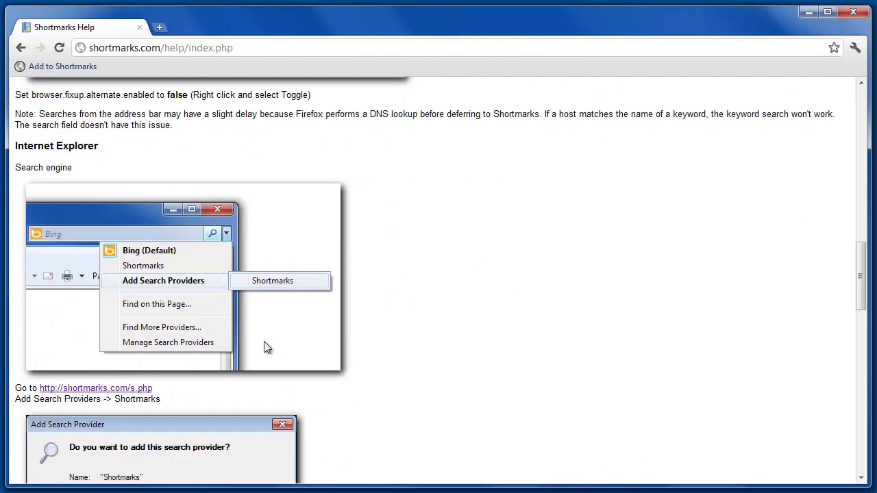